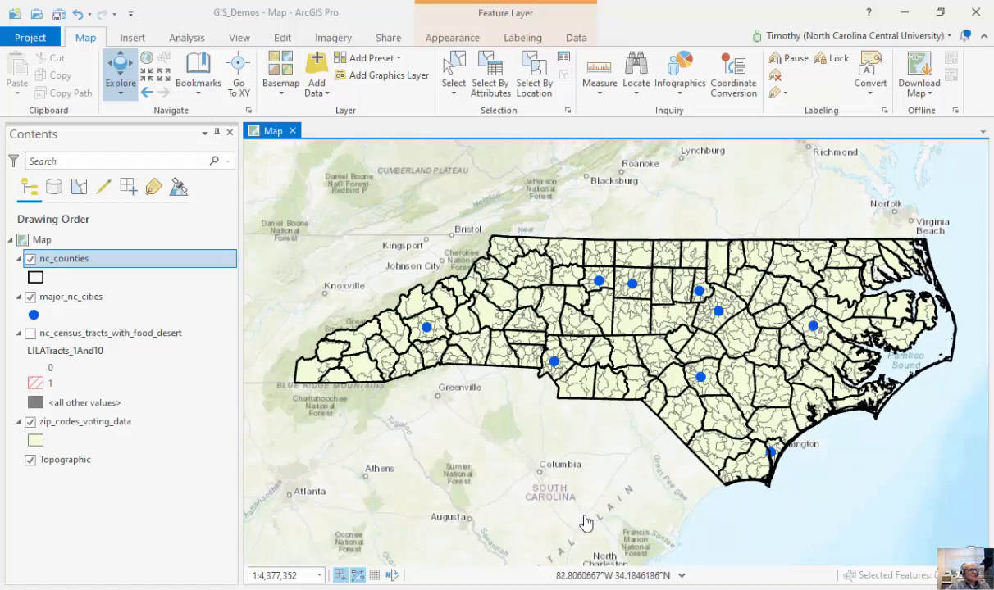
# - Set up Select By Location with zip_codes_voting_data as input, the Within a distance relationship, and major_nc_cities as selecting features
pyautogui.click(534, 82)
pyautogui.moveTo(538, 104); pyautogui.dragTo(375, 90)
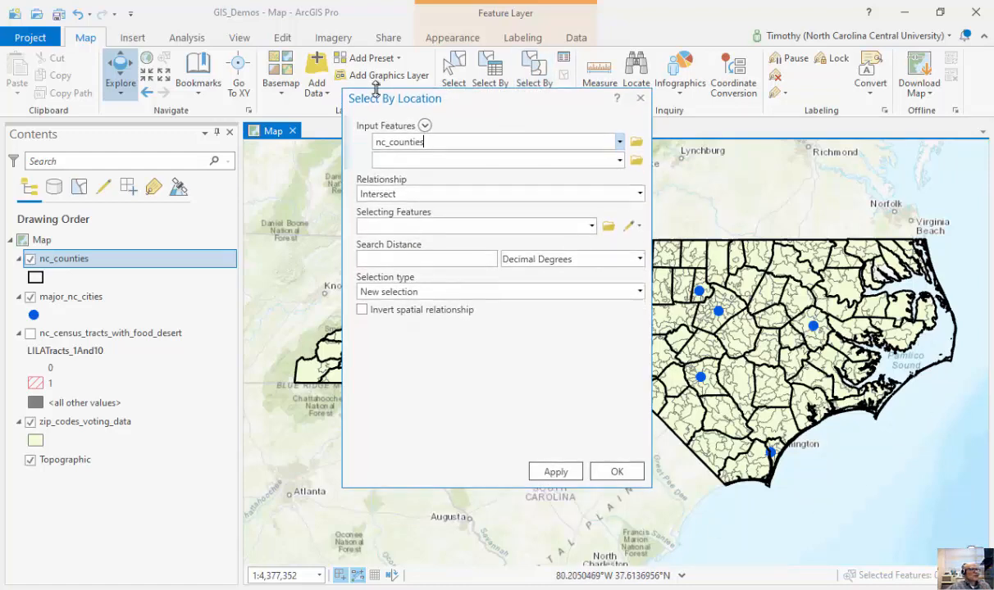
pyautogui.moveTo(454, 99); pyautogui.dragTo(243, 79)
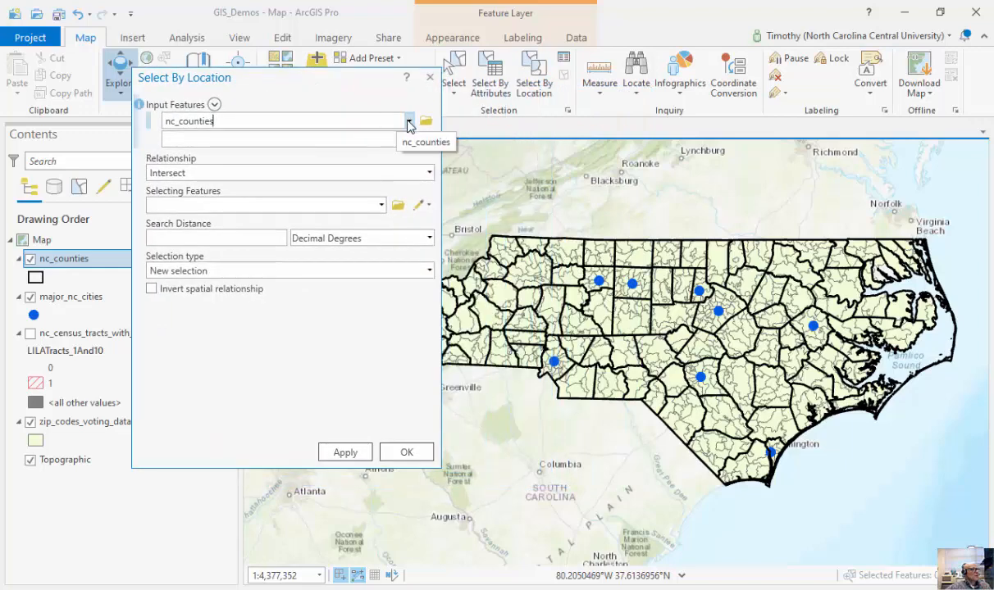
pyautogui.click(410, 123)
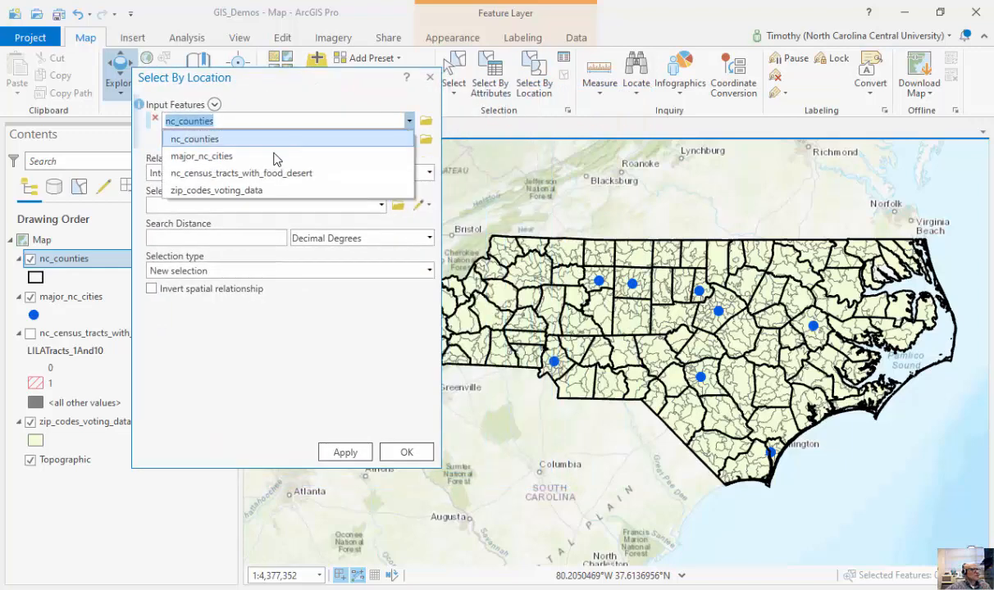
pyautogui.click(251, 190)
pyautogui.click(429, 173)
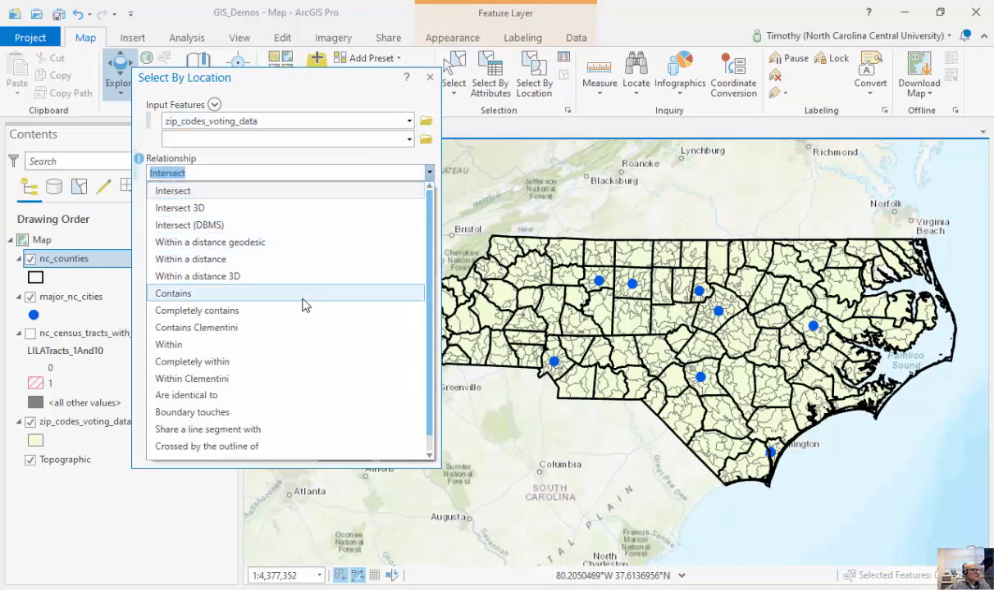
pyautogui.click(250, 259)
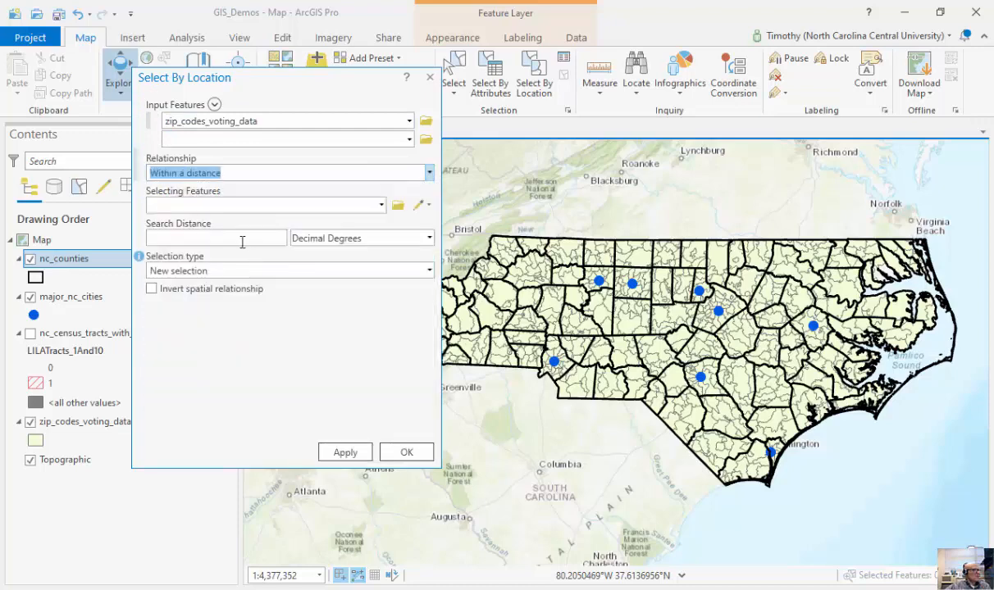
pyautogui.click(381, 206)
pyautogui.click(284, 243)
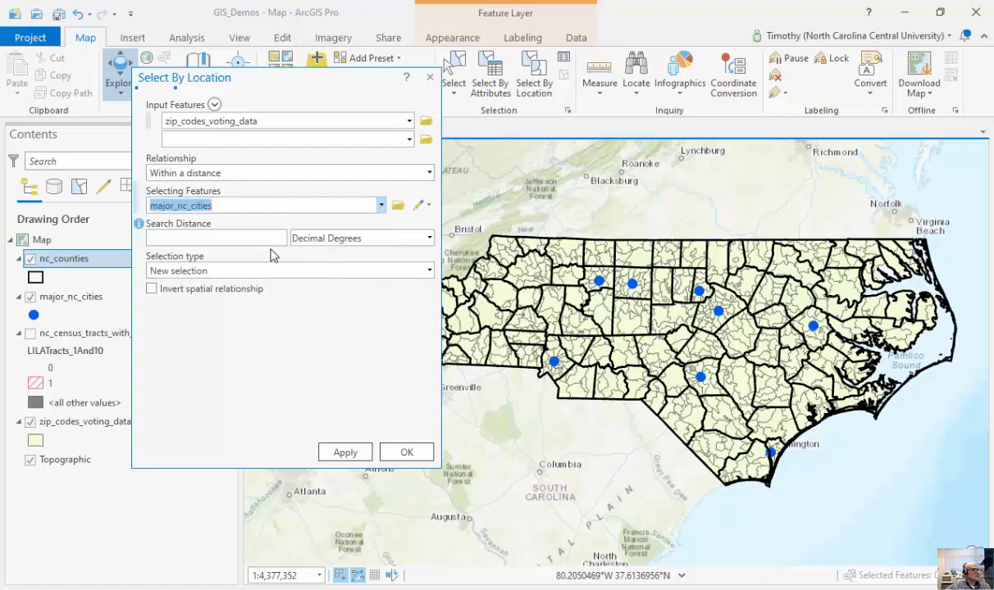
# - Set the search distance to 25 miles, apply the location selection as a new selection, and close the dialog
pyautogui.moveTo(349, 82); pyautogui.dragTo(252, 95)
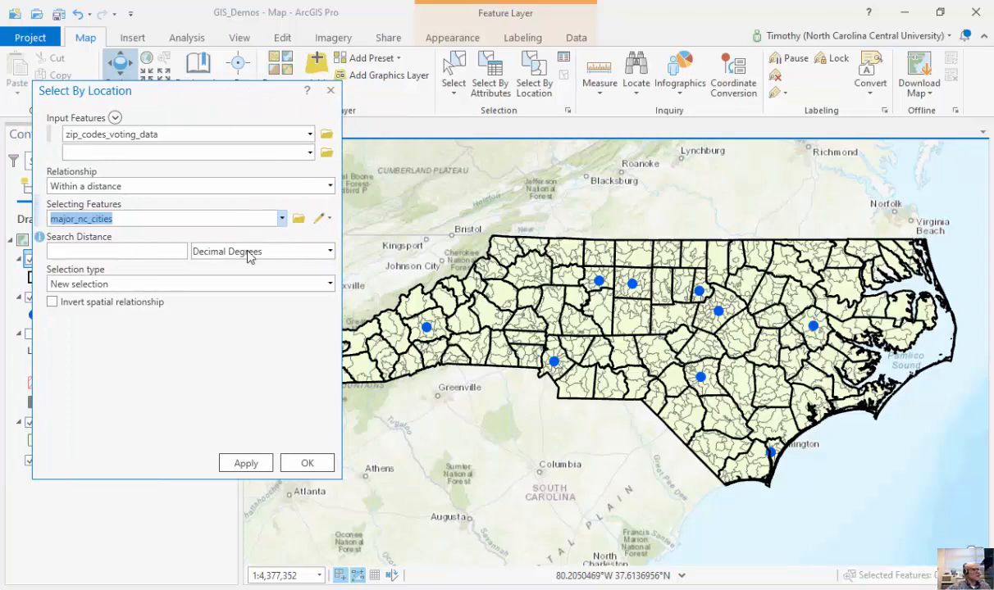
pyautogui.click(330, 251)
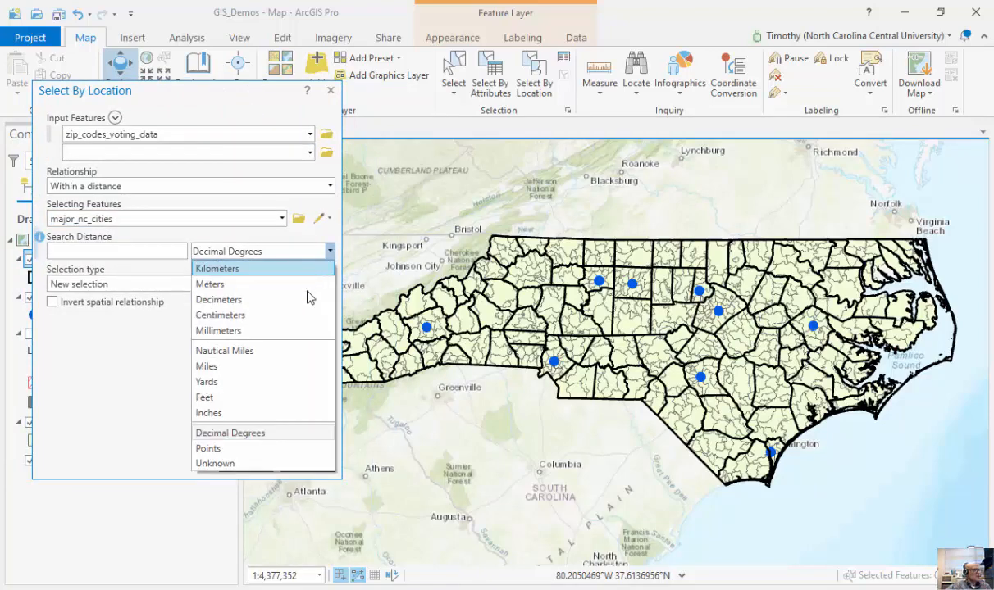
pyautogui.click(281, 368)
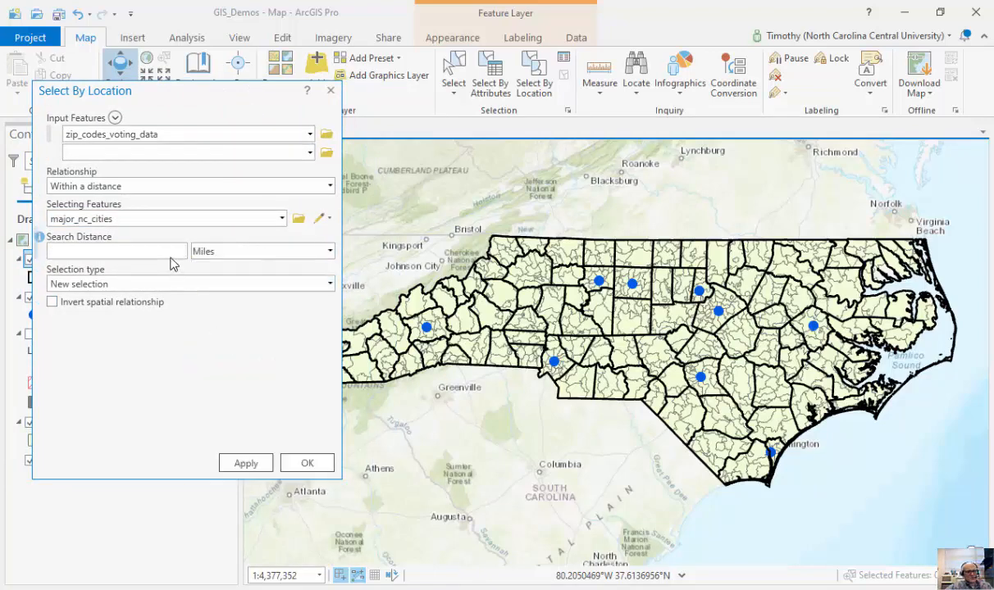
pyautogui.click(245, 464)
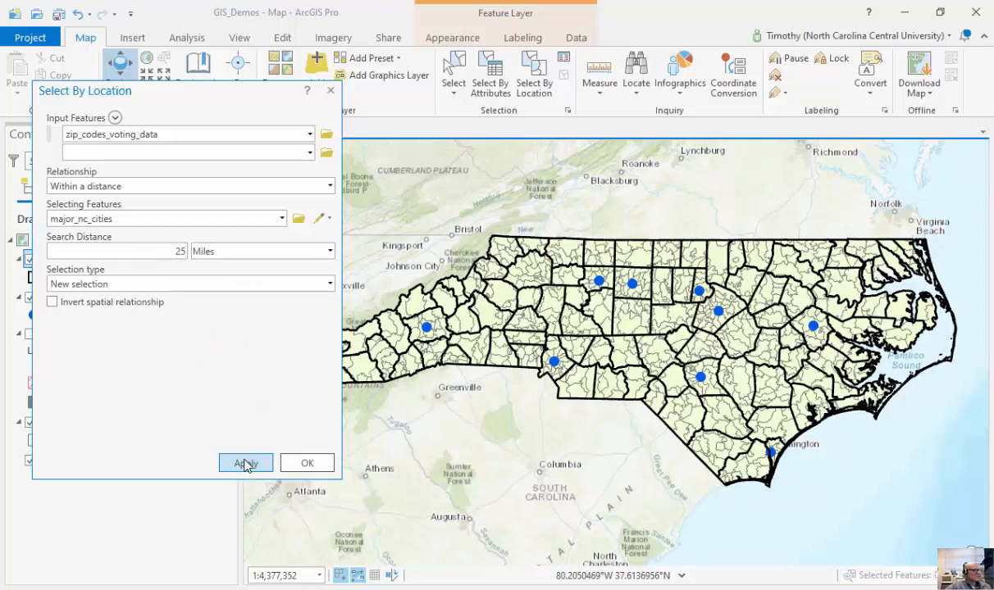
pyautogui.moveTo(234, 91); pyautogui.dragTo(380, 148)
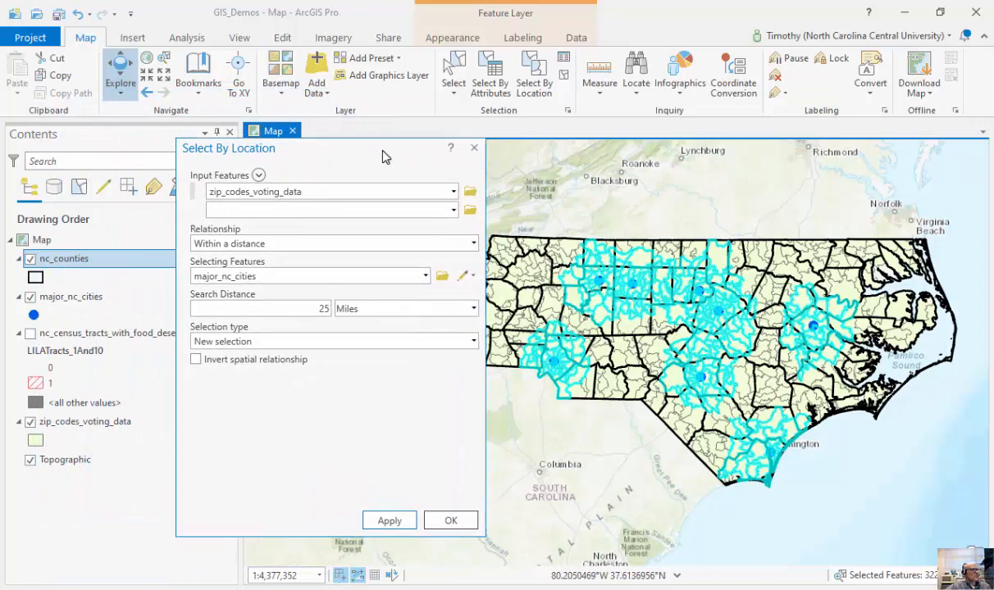
pyautogui.click(474, 148)
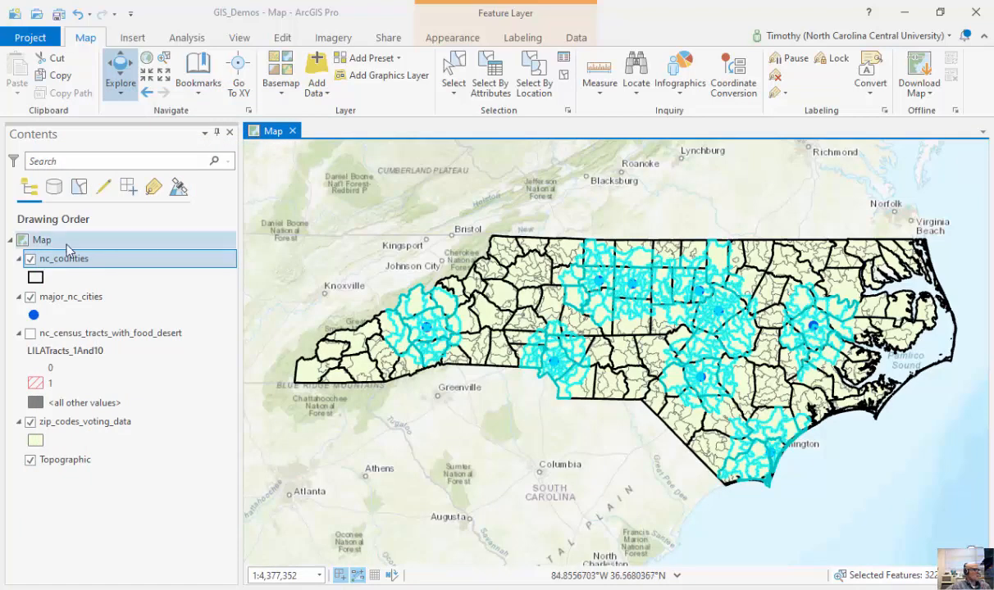
# - Open the zip_codes_voting_data attribute table showing only selected records, and shrink the table to give the map more room
pyautogui.rightClick(97, 423)
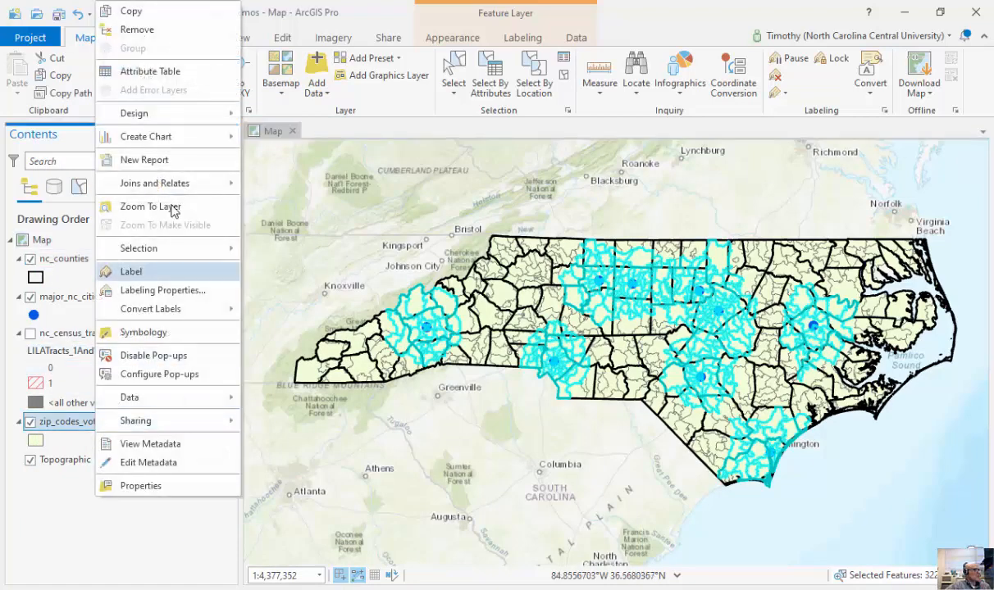
pyautogui.click(133, 72)
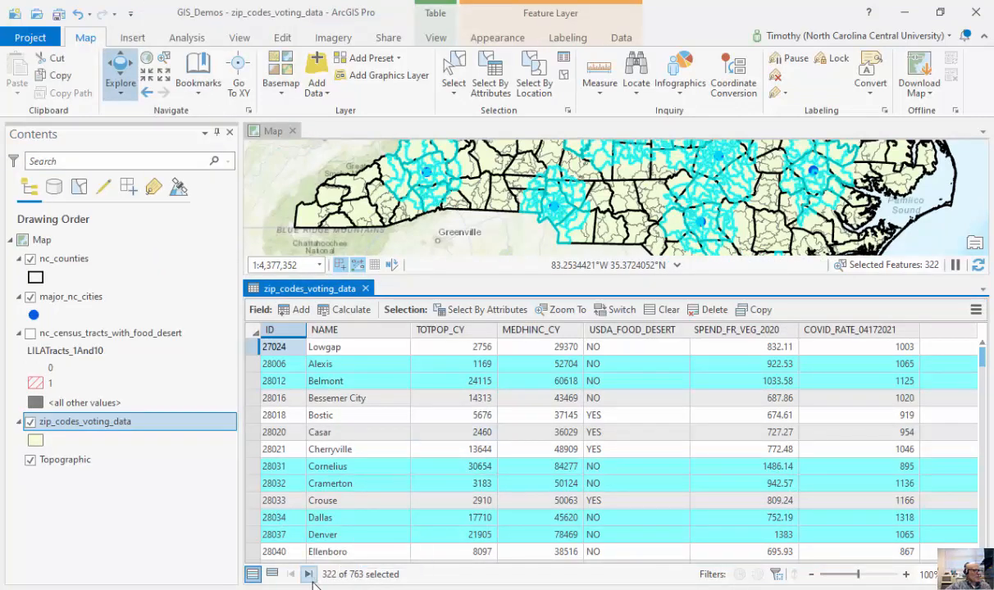
pyautogui.click(271, 574)
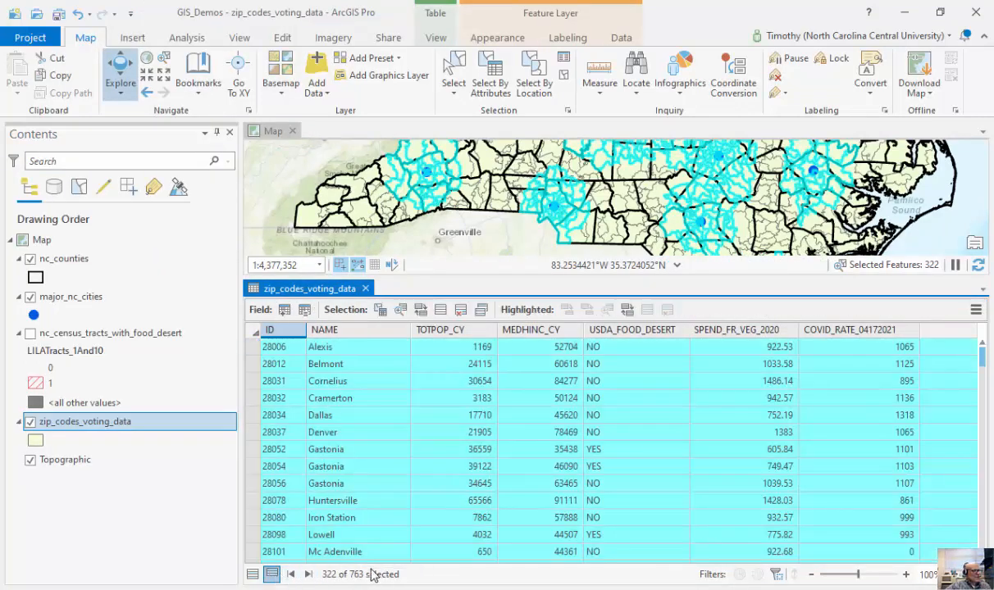
pyautogui.moveTo(984, 356)
pyautogui.mouseDown()
pyautogui.moveTo(982, 385)
pyautogui.moveTo(982, 356)
pyautogui.mouseUp()
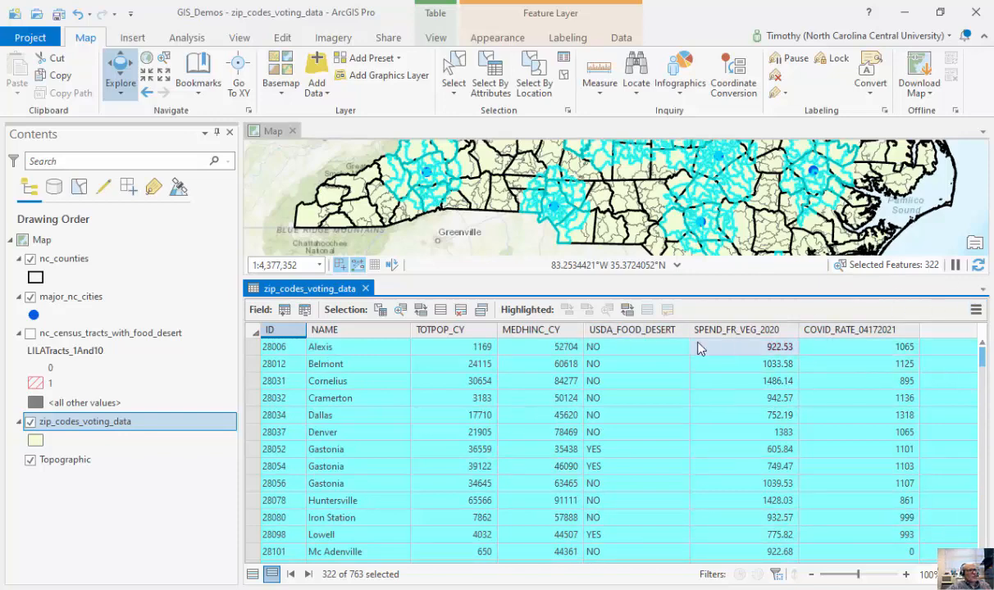
pyautogui.moveTo(636, 344)
pyautogui.moveTo(553, 341)
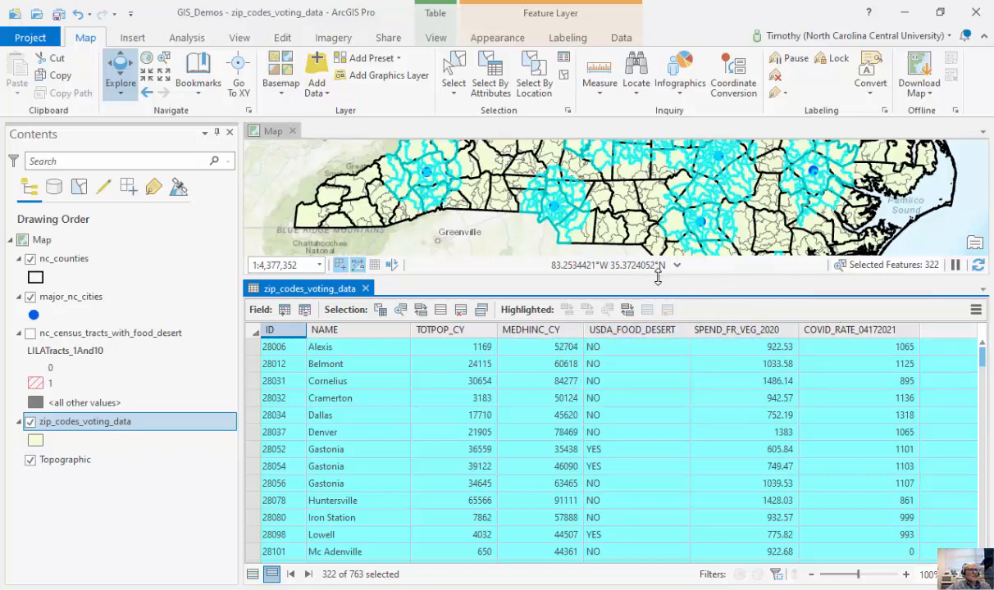
pyautogui.moveTo(657, 276); pyautogui.dragTo(794, 362)
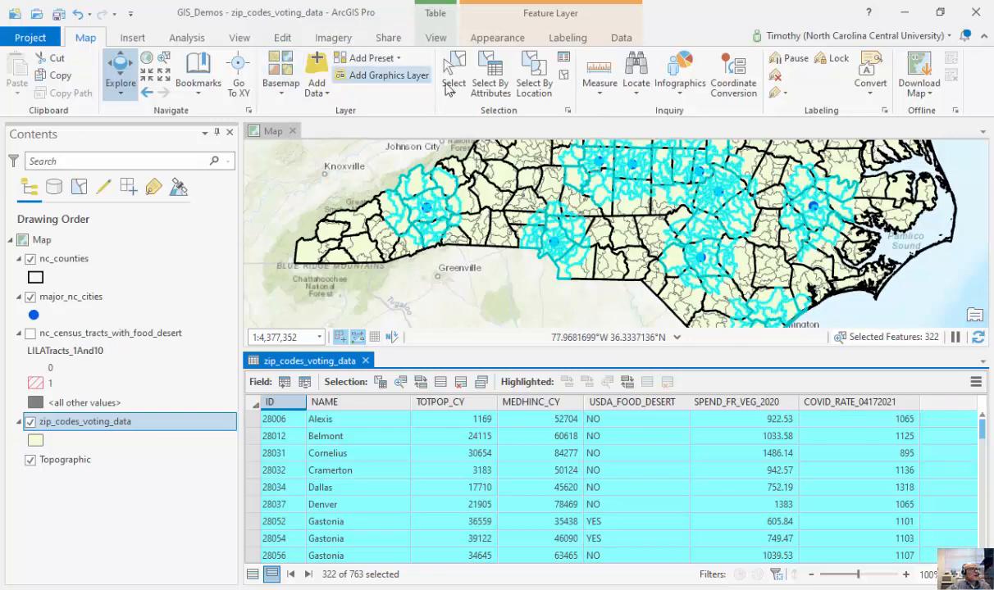
# - Start Select By Attributes on zip_codes_voting_data with the selection type Select subset from the current selection
pyautogui.click(498, 93)
pyautogui.moveTo(472, 104); pyautogui.dragTo(333, 84)
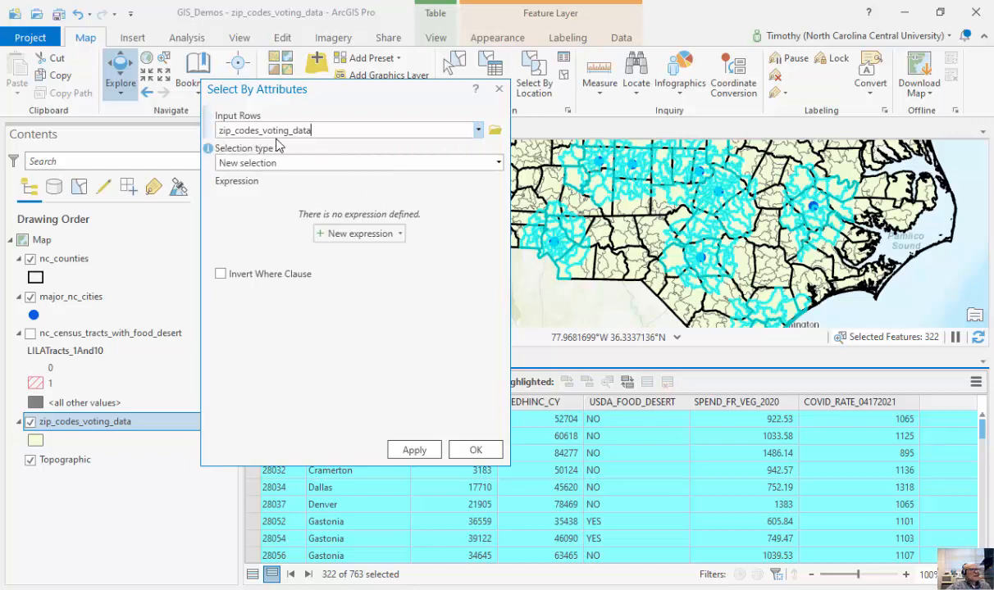
pyautogui.click(474, 162)
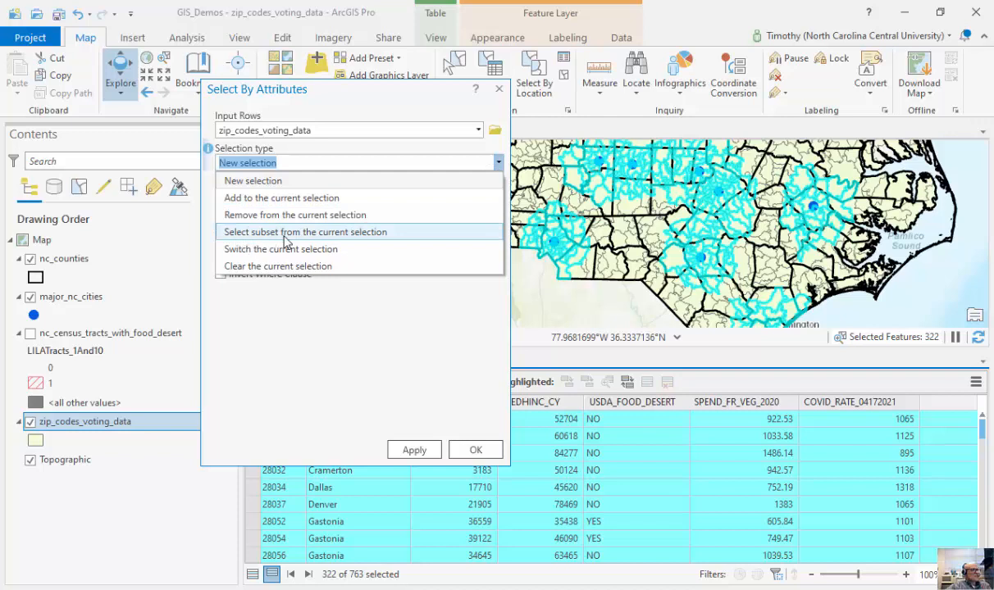
pyautogui.click(286, 240)
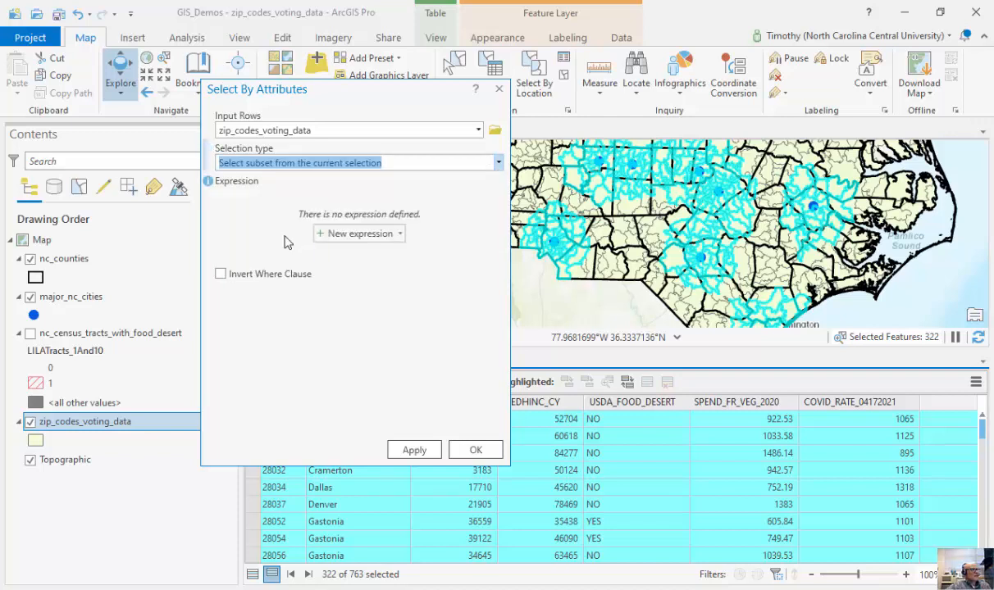
pyautogui.click(499, 164)
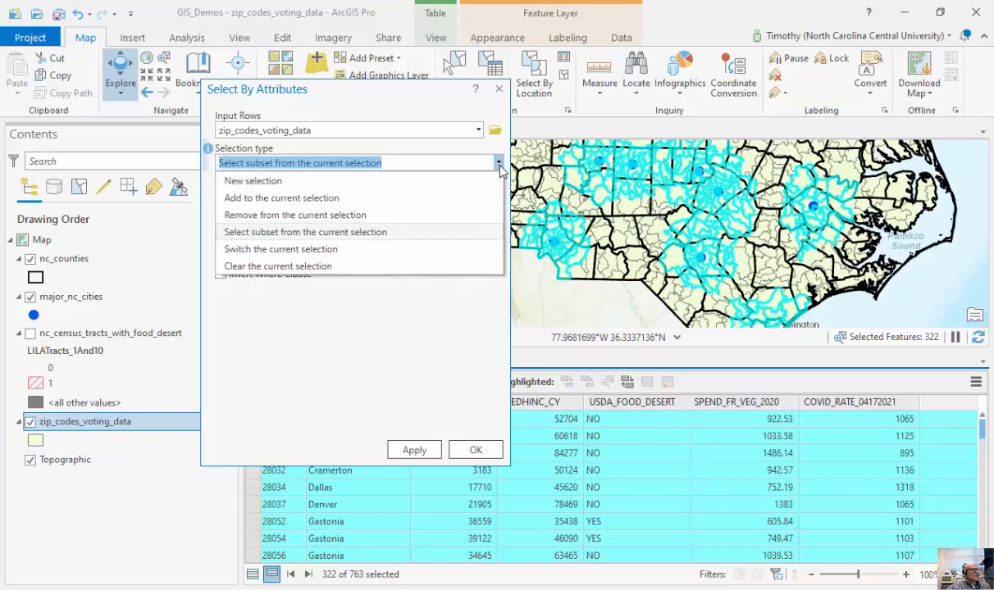
pyautogui.click(445, 233)
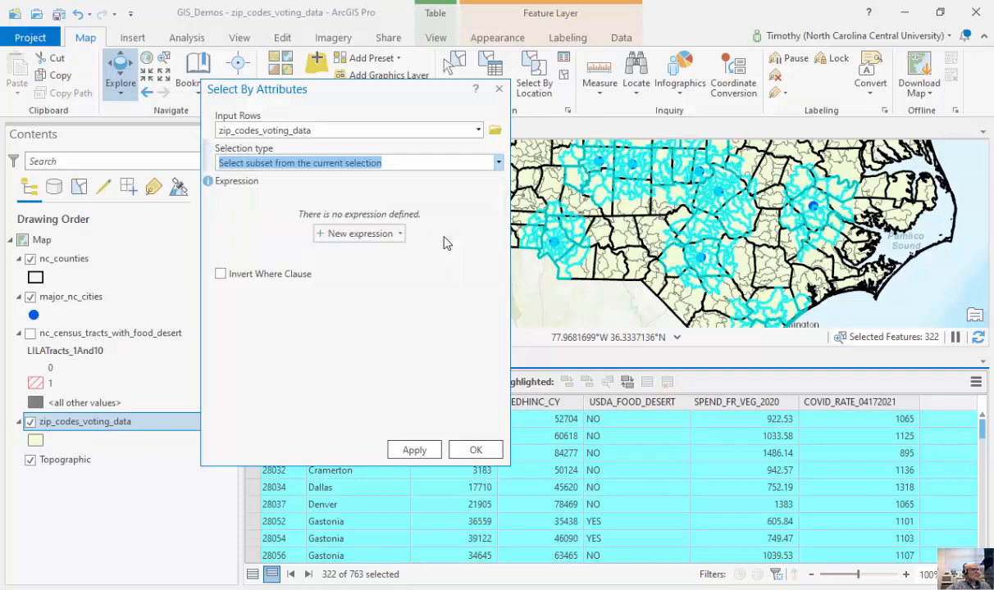
# - Add a query clause where COVID_RATE_04172021 is greater than 1100
pyautogui.click(390, 235)
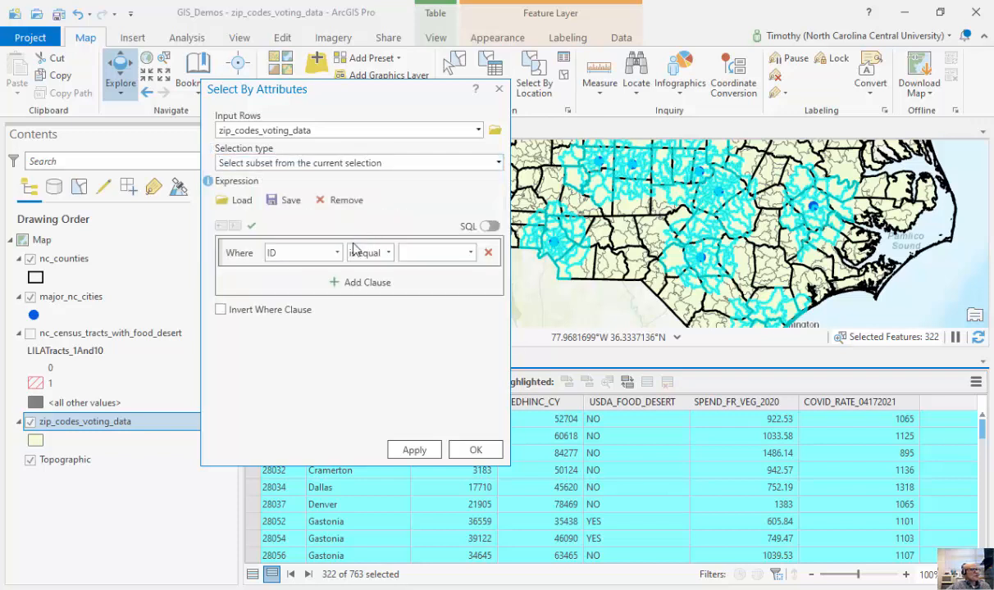
pyautogui.click(332, 253)
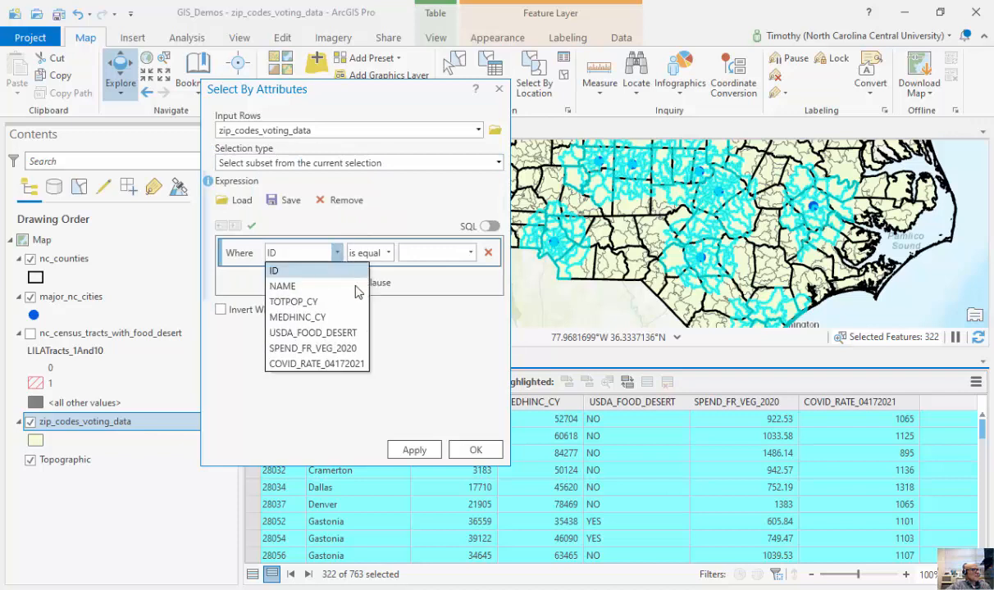
pyautogui.click(333, 363)
pyautogui.click(388, 253)
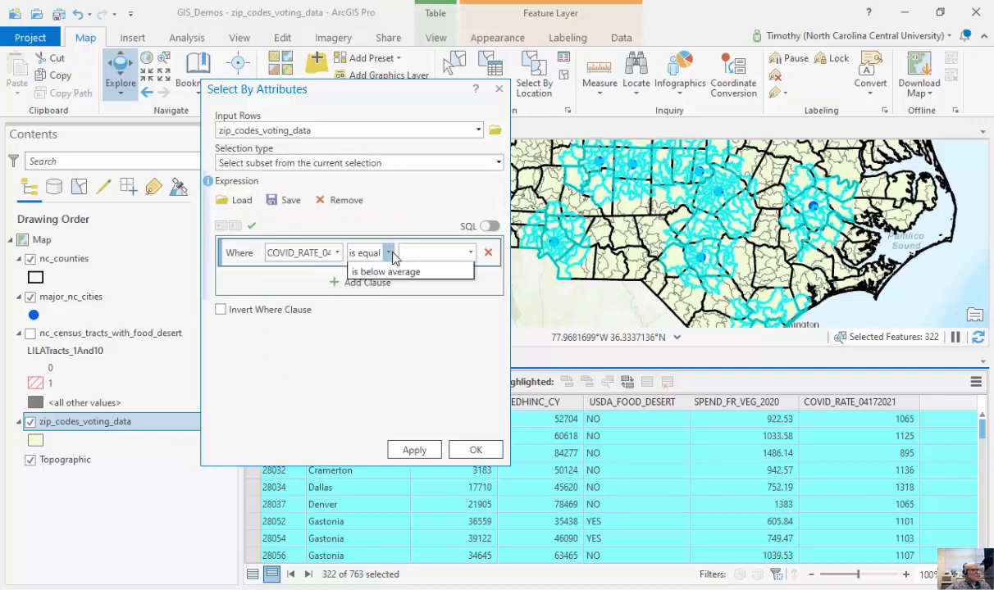
pyautogui.click(392, 302)
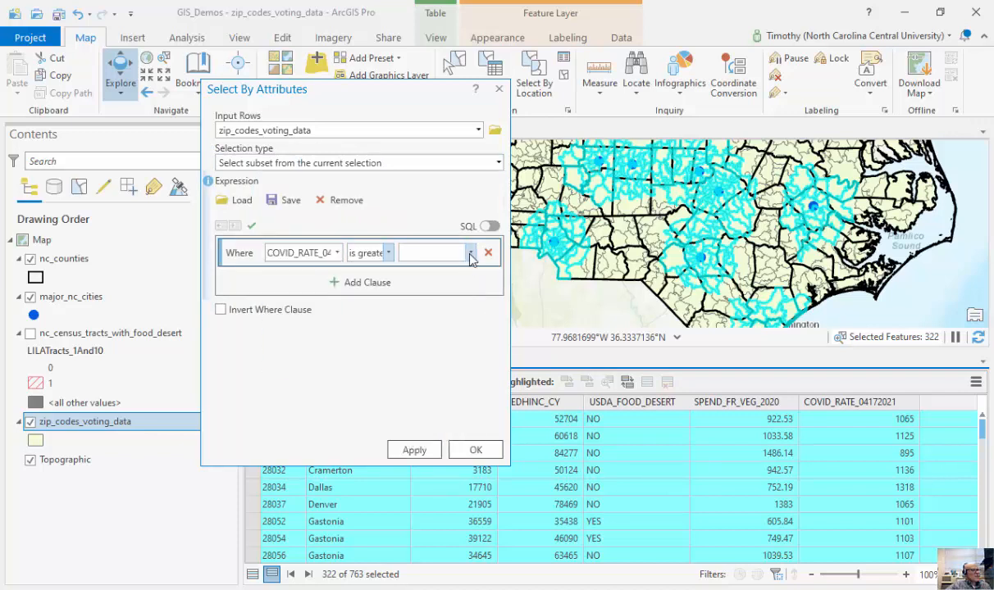
pyautogui.click(448, 253)
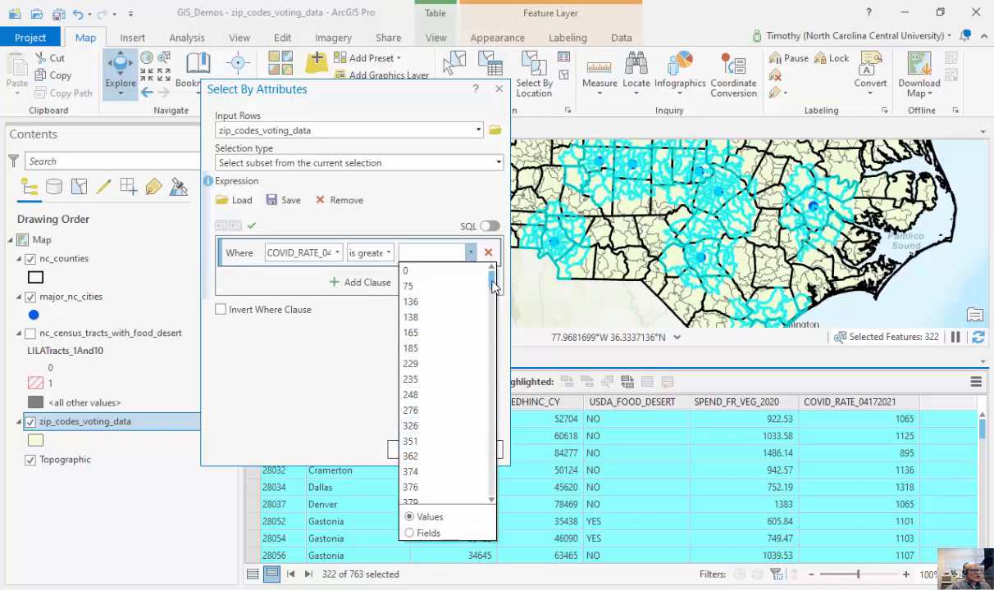
pyautogui.moveTo(491, 281); pyautogui.dragTo(492, 453)
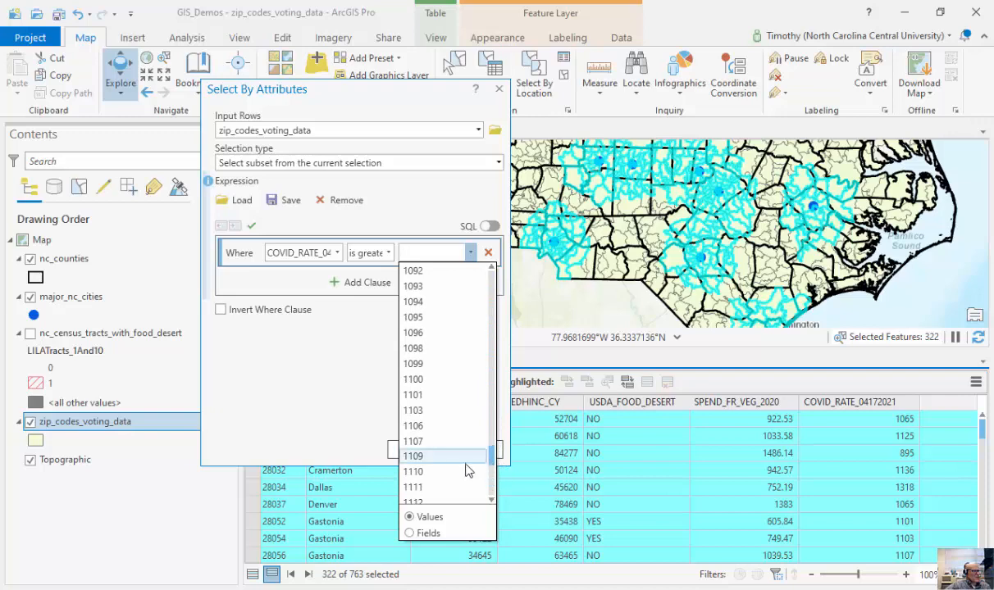
pyautogui.click(440, 380)
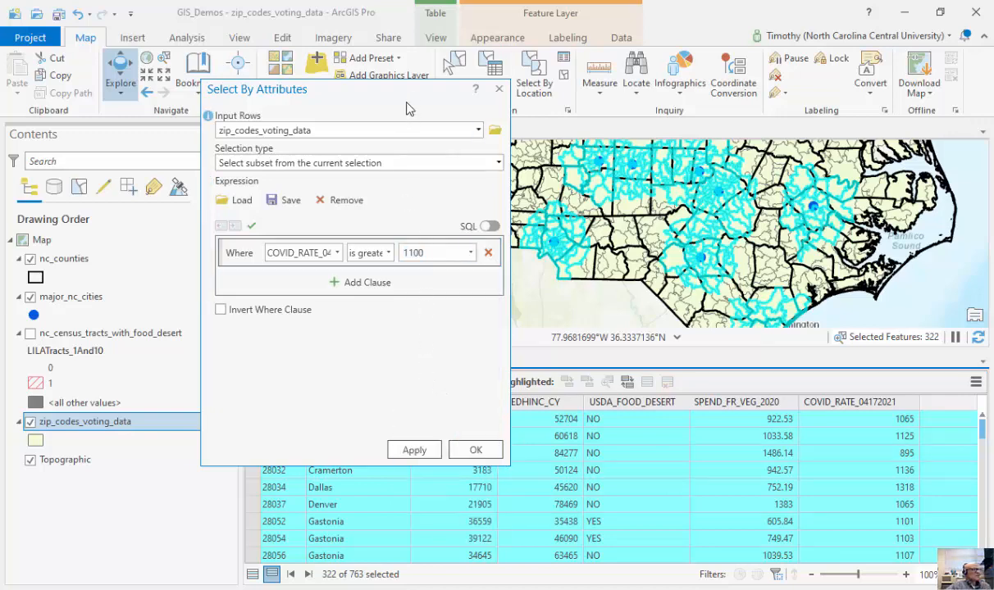
# - Examine the SQL form of the query expression and return to the clause builder
pyautogui.moveTo(366, 93); pyautogui.dragTo(242, 77)
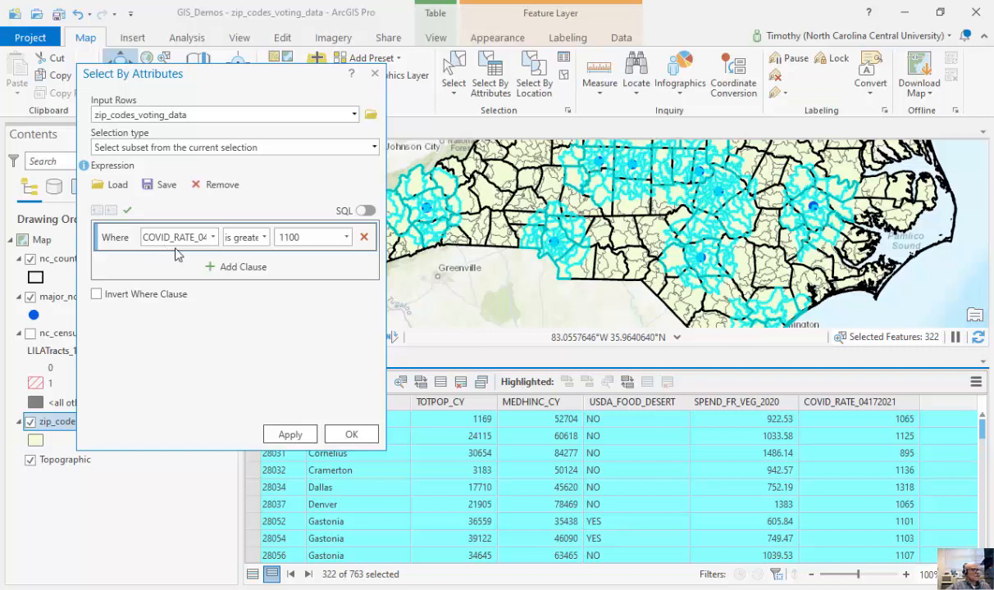
pyautogui.click(363, 211)
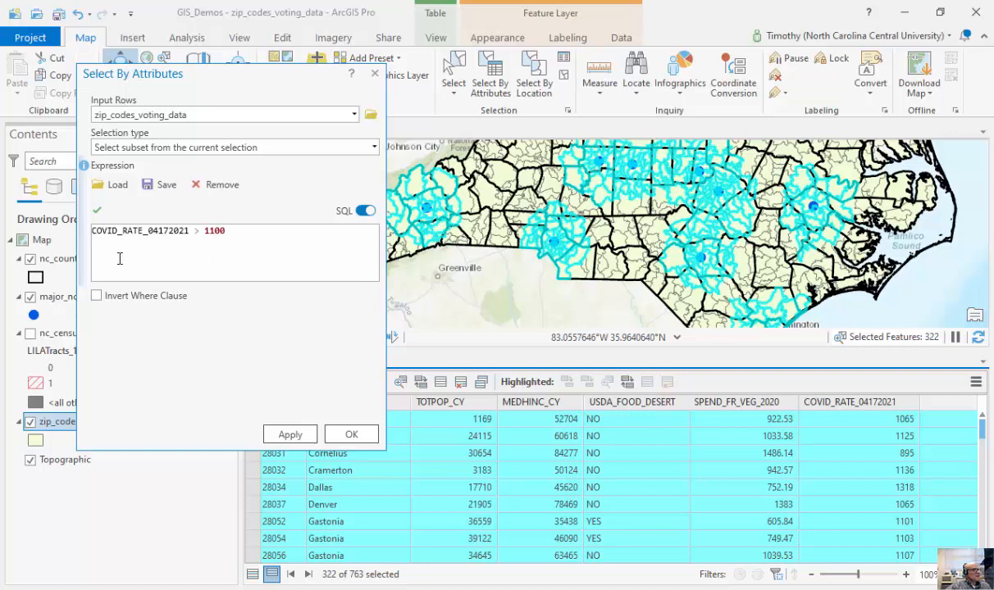
pyautogui.click(359, 211)
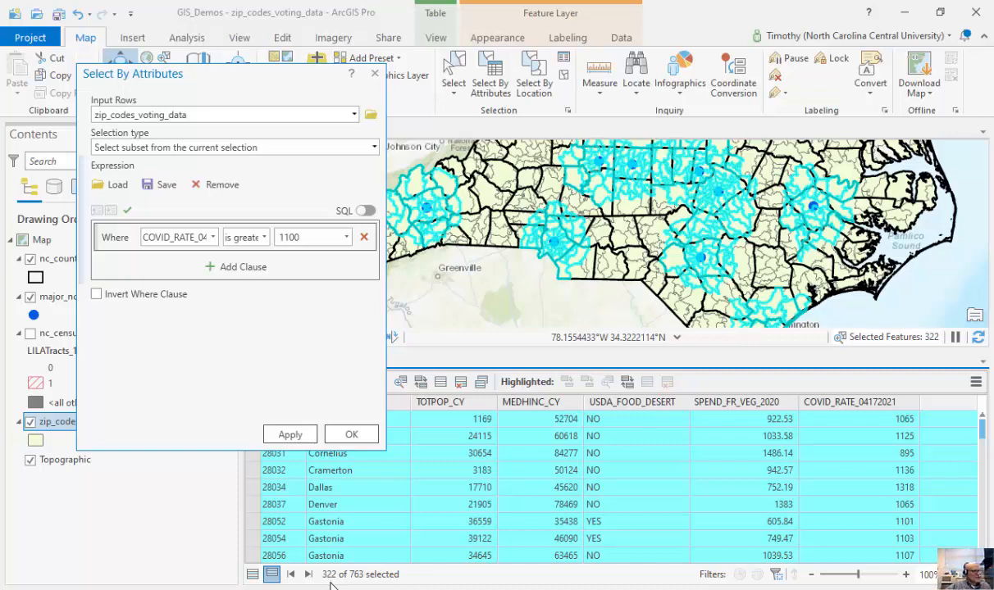
# - Apply the attribute query to the current selection, close the dialog, and review the remaining zip codes on the map and in the table
pyautogui.click(306, 437)
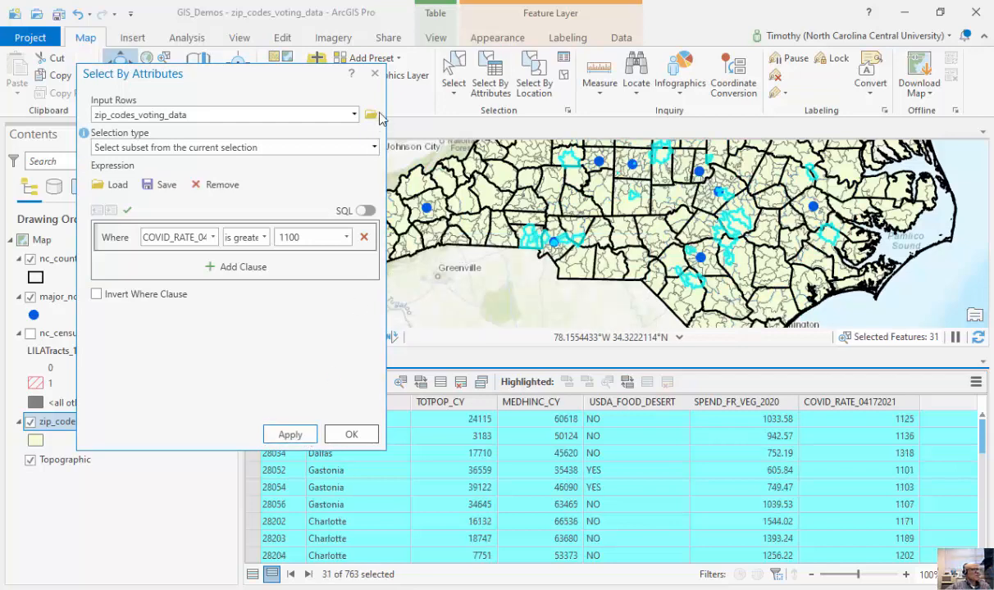
pyautogui.click(374, 73)
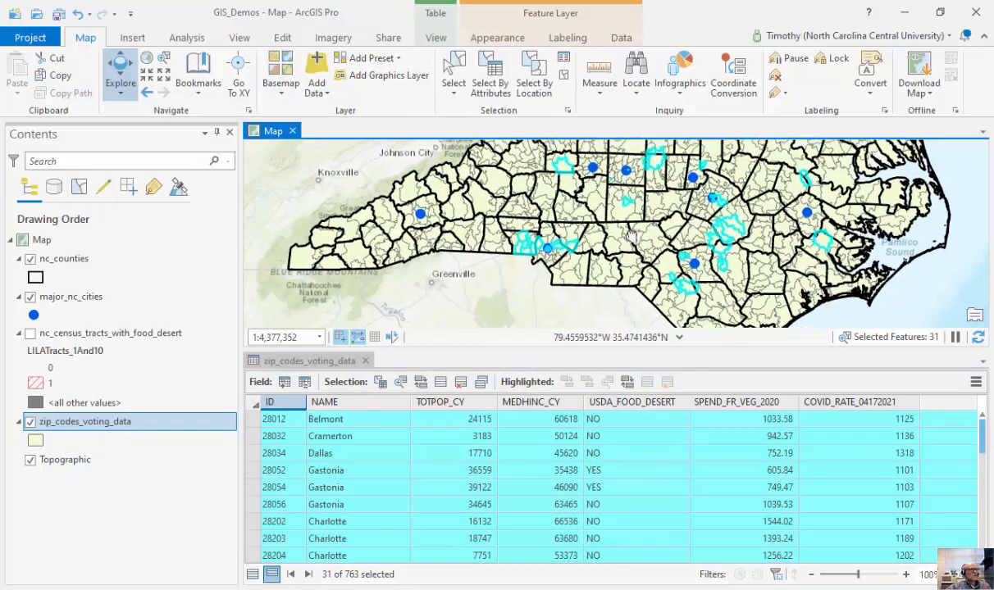
pyautogui.scroll(-3, 631, 236)
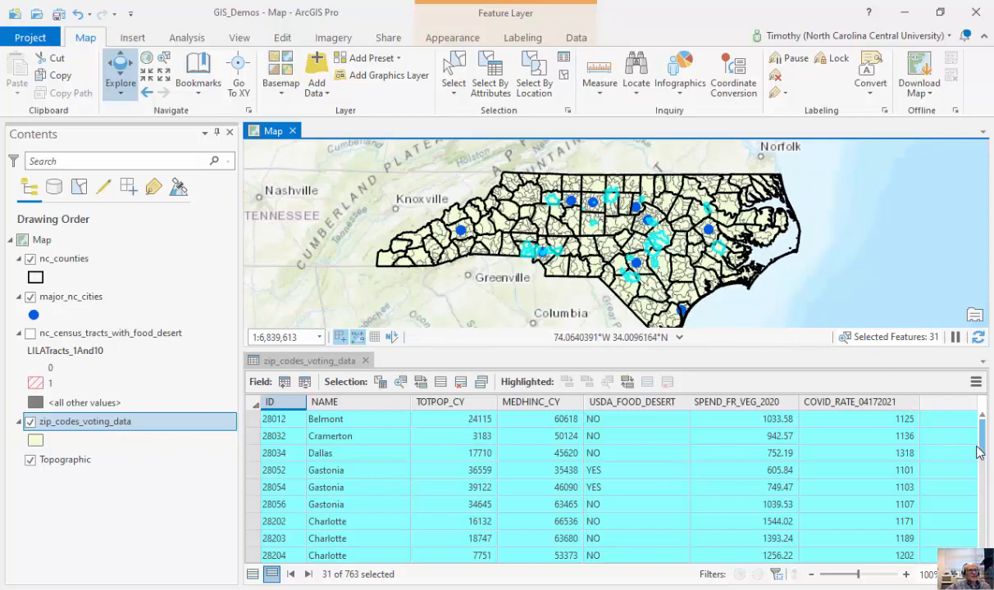
pyautogui.moveTo(984, 440); pyautogui.dragTo(981, 419)
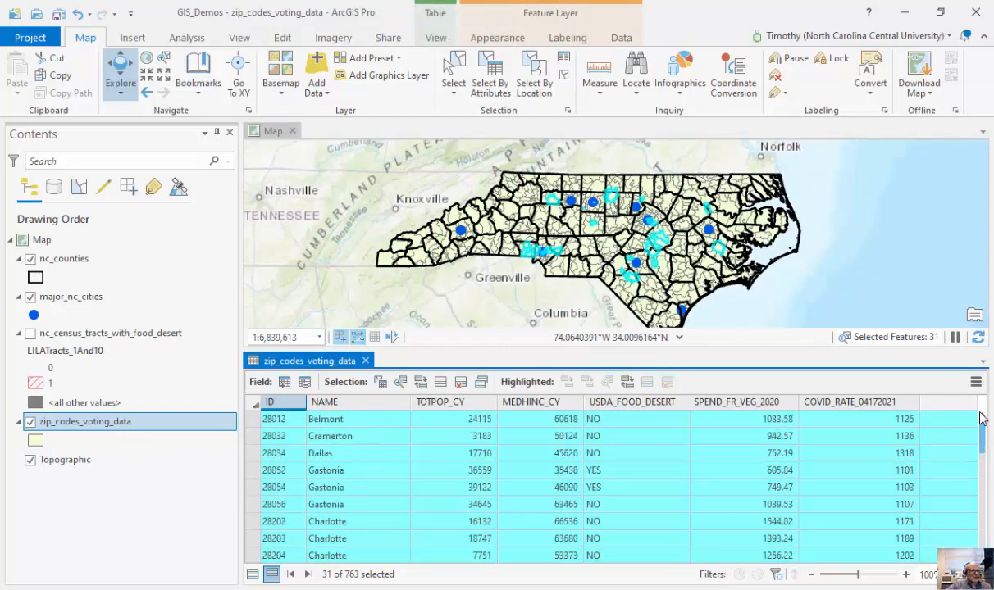